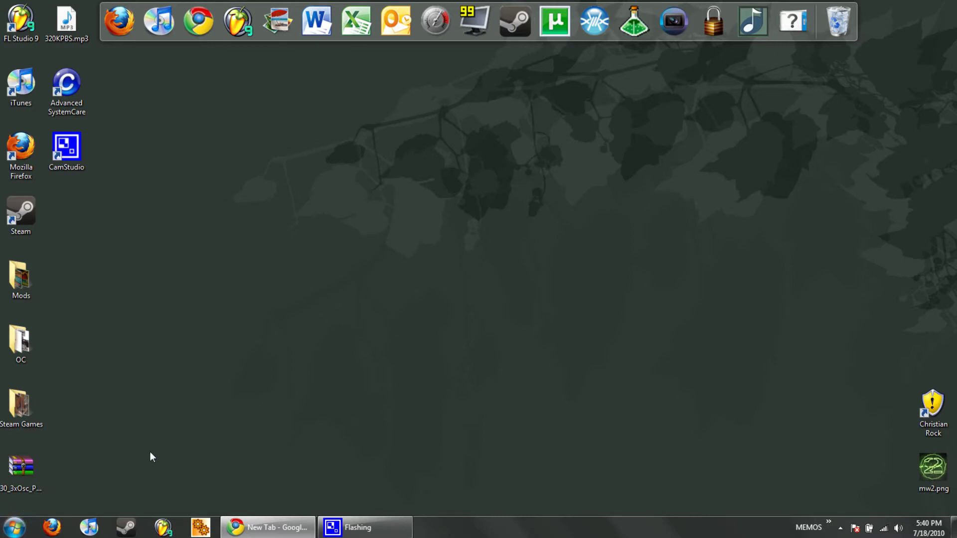
- Launch System Configuration by running msconfig from the centred Run dialog
left_click(14, 527)
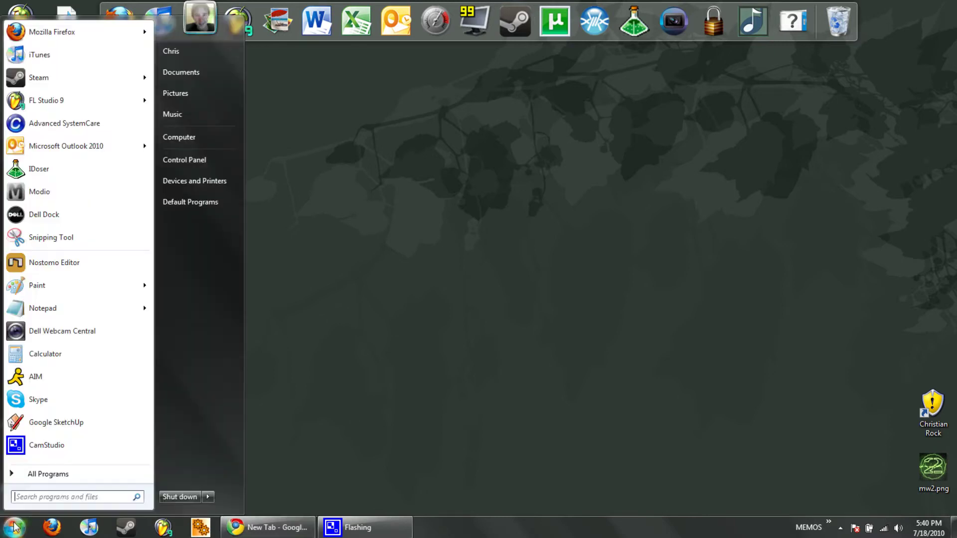
key("super+r")
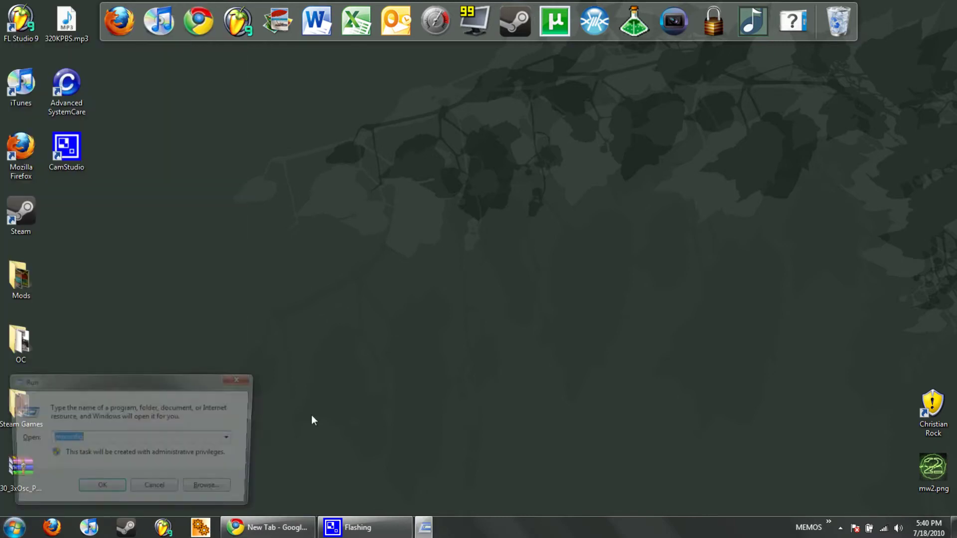
left_click_drag(117, 386, 365, 267)
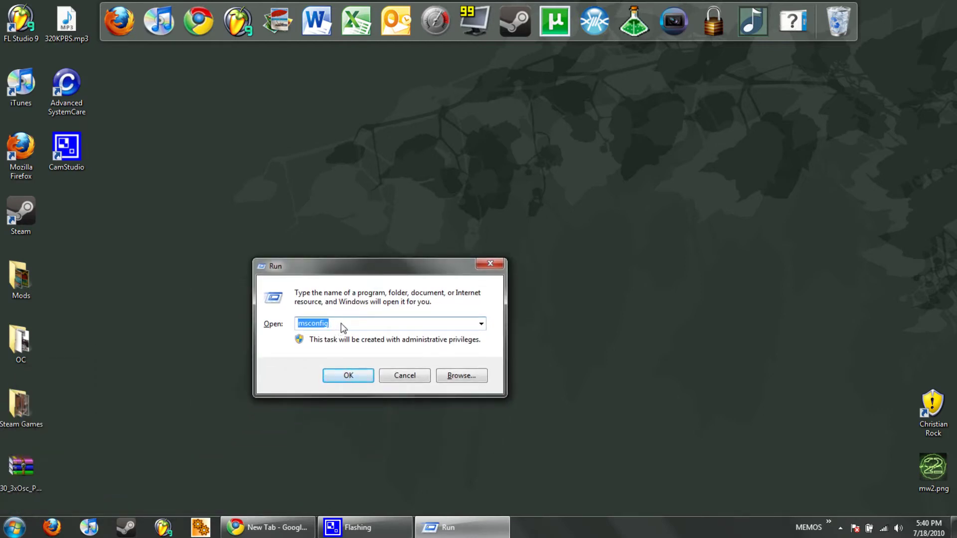
type("ms")
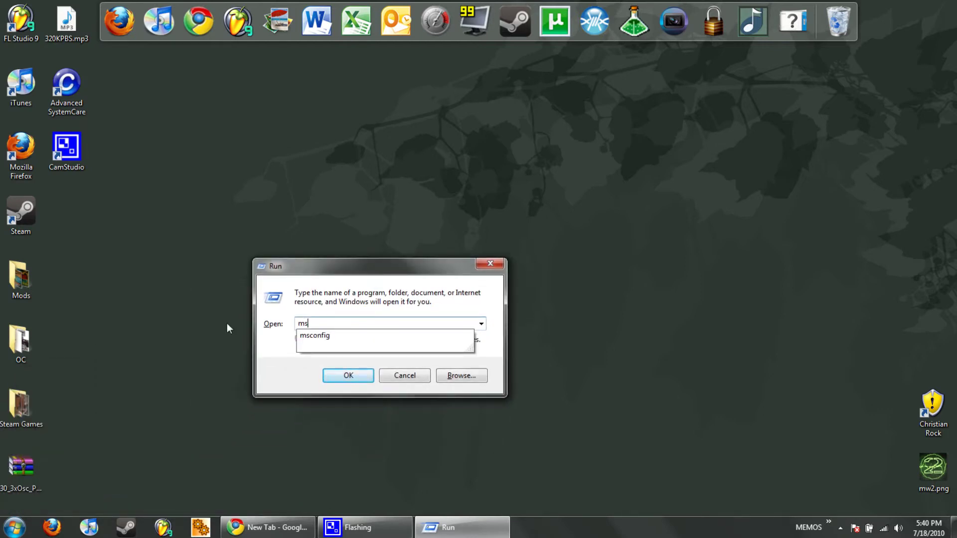
type("config")
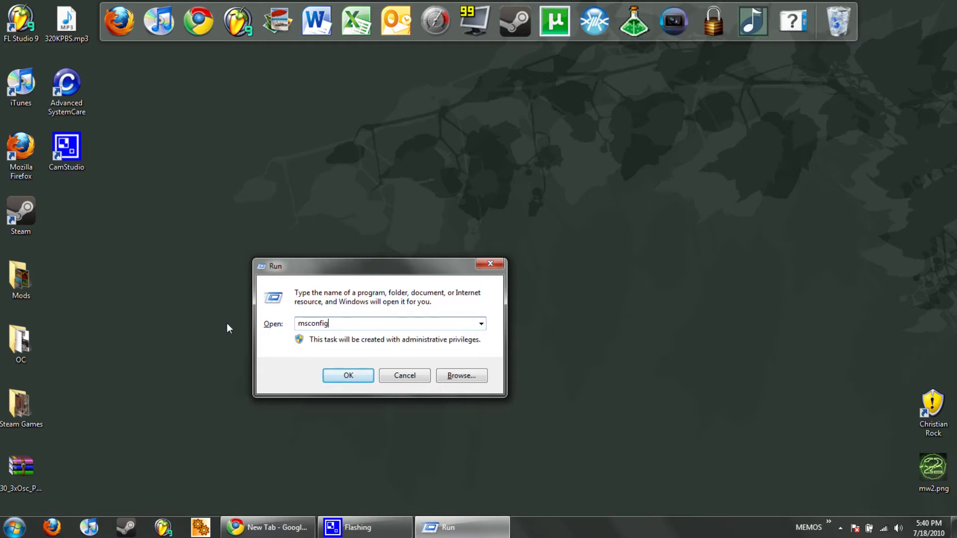
key("Return")
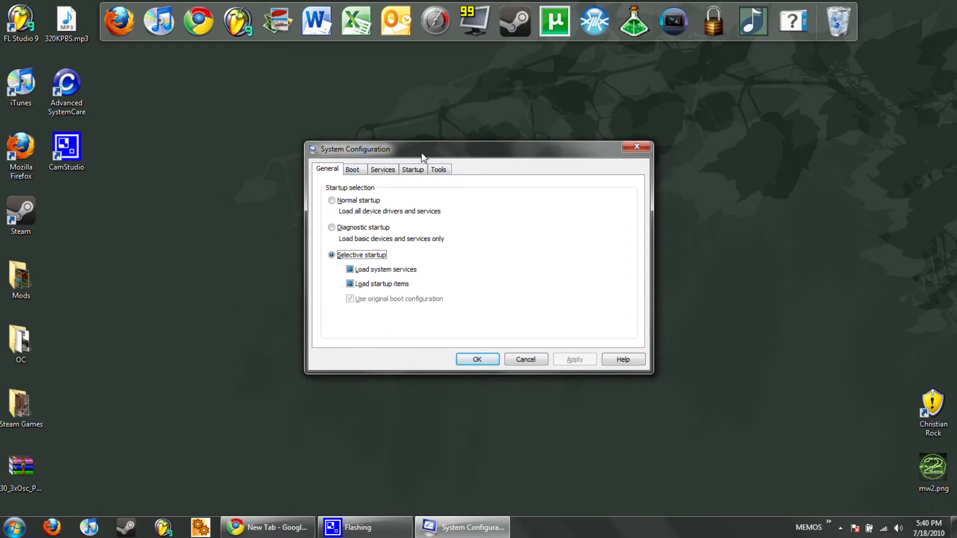
left_click_drag(420, 151, 398, 150)
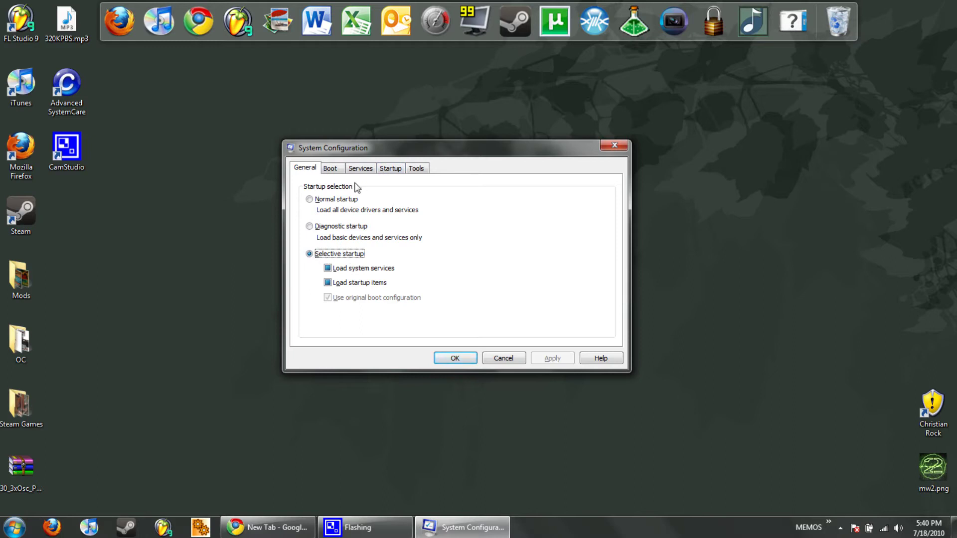
- Change the Boot tab timeout from 30 to 6 seconds and apply it
left_click(337, 171)
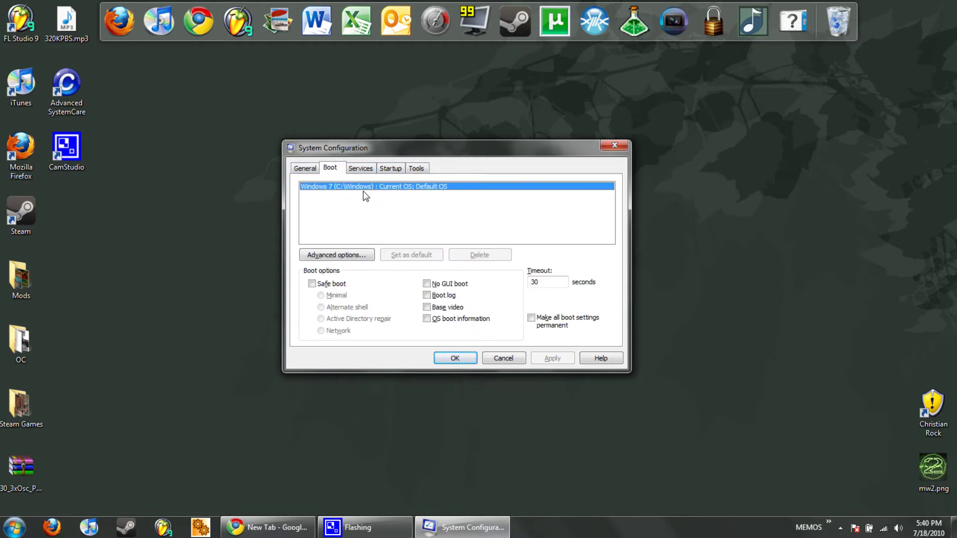
left_click(548, 285)
type("6")
left_click(544, 358)
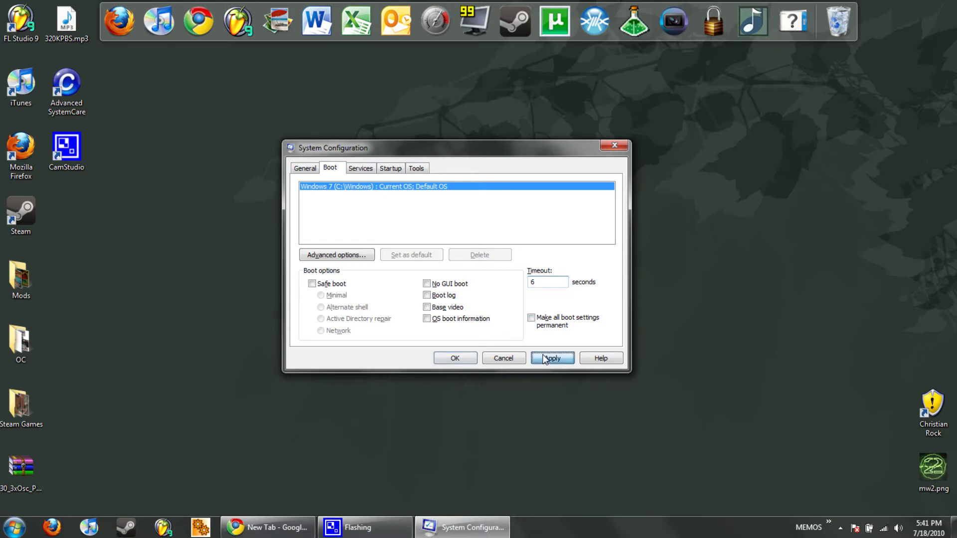
left_click(361, 169)
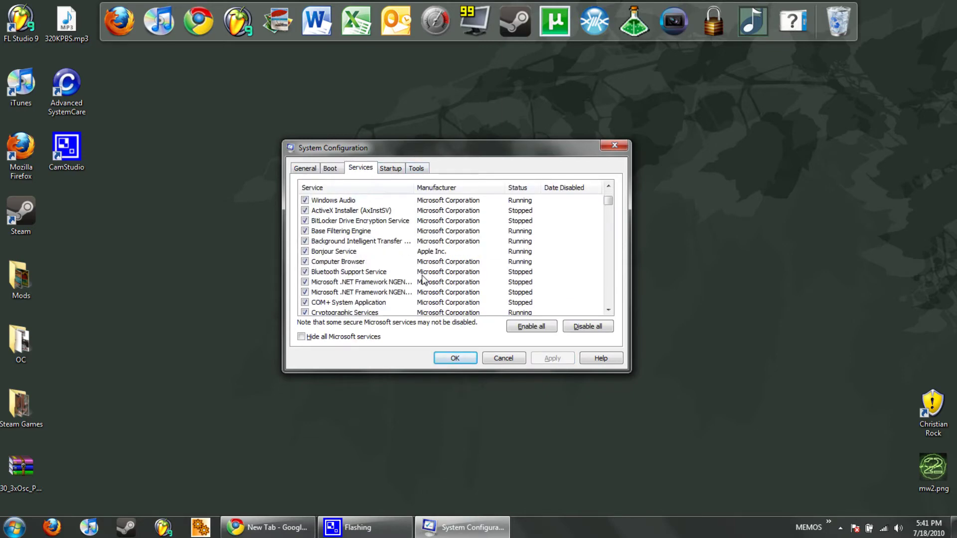
- Scroll through the full services list, then hide all Microsoft services
scroll(422, 278, "down", 15)
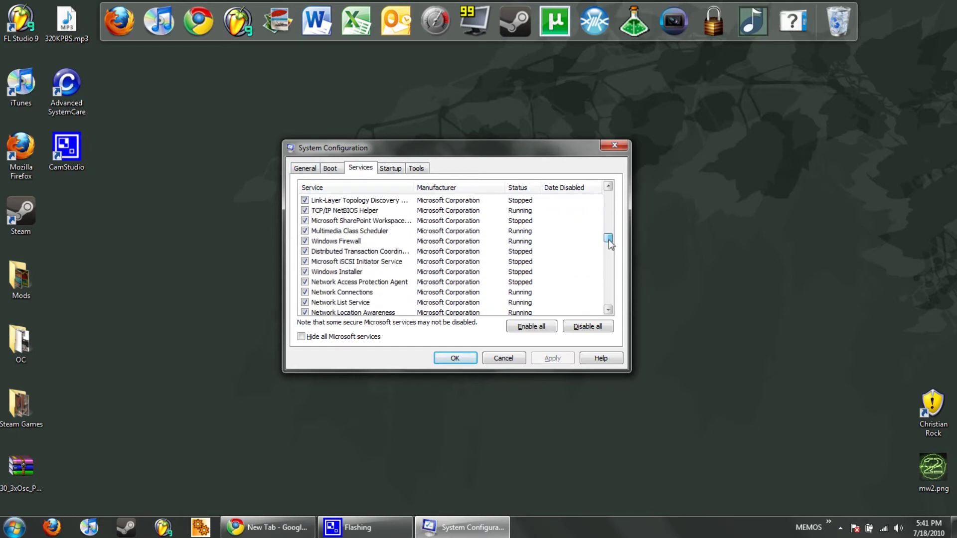
left_click_drag(608, 238, 608, 198)
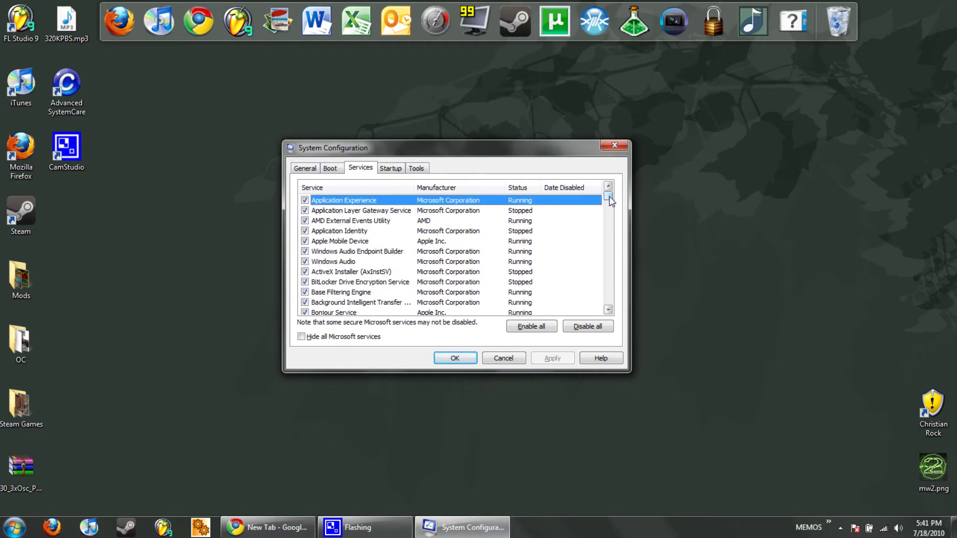
left_click_drag(609, 196, 609, 306)
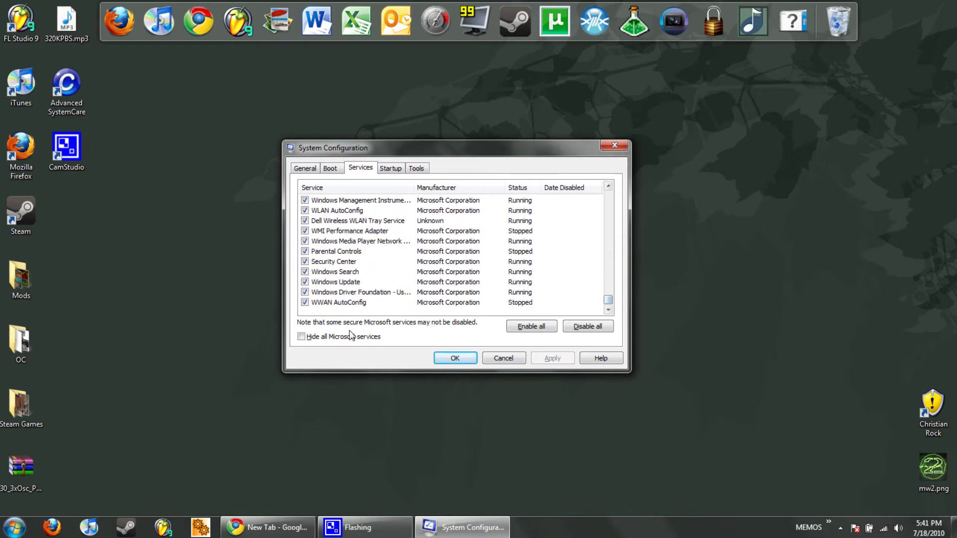
left_click(300, 336)
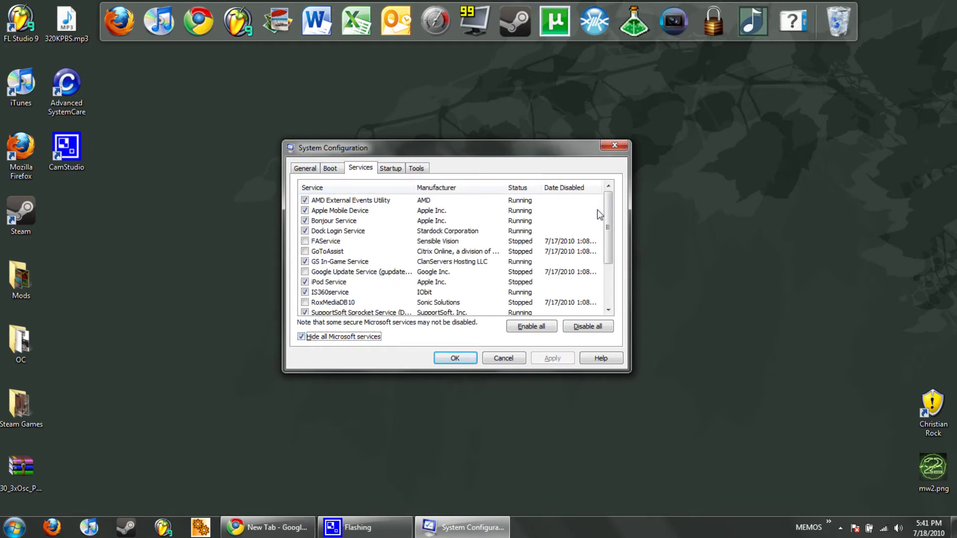
- Review the remaining third-party services such as the AMD, Apple and Stardock entries
left_click_drag(608, 204, 608, 272)
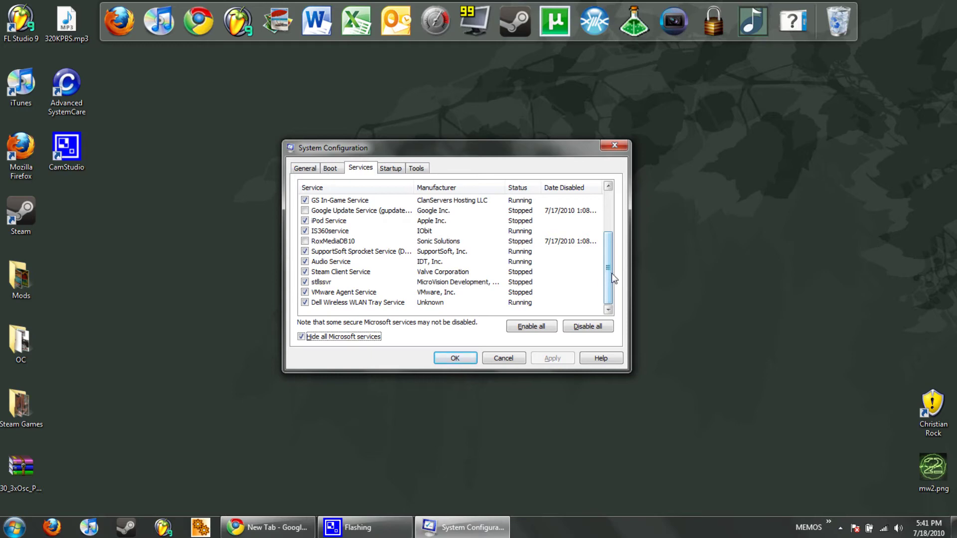
scroll(612, 287, "up", 1)
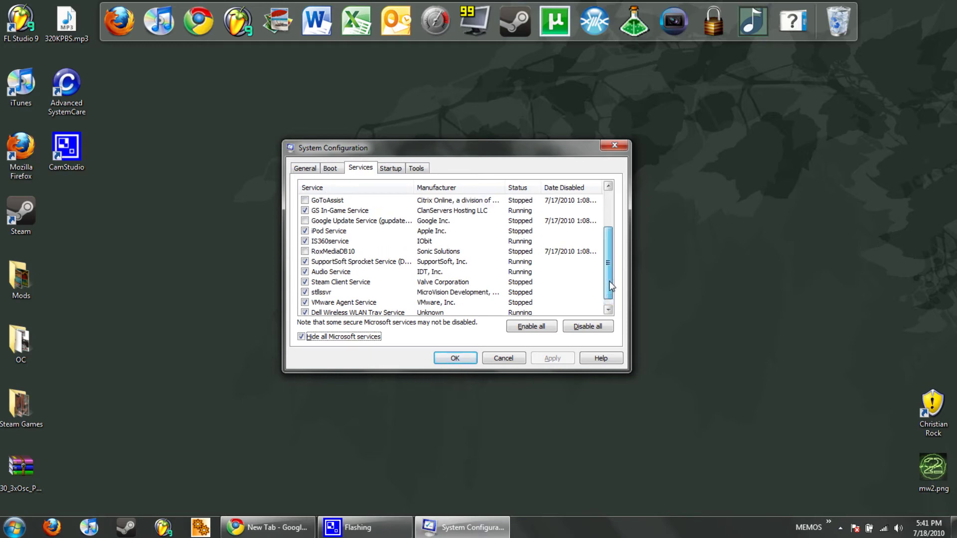
scroll(611, 286, "up", 2)
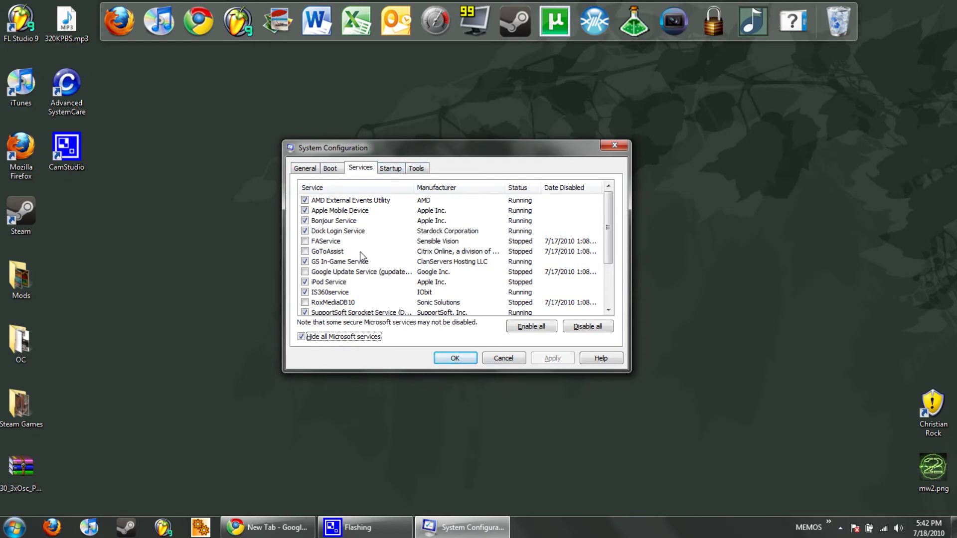
left_click(398, 169)
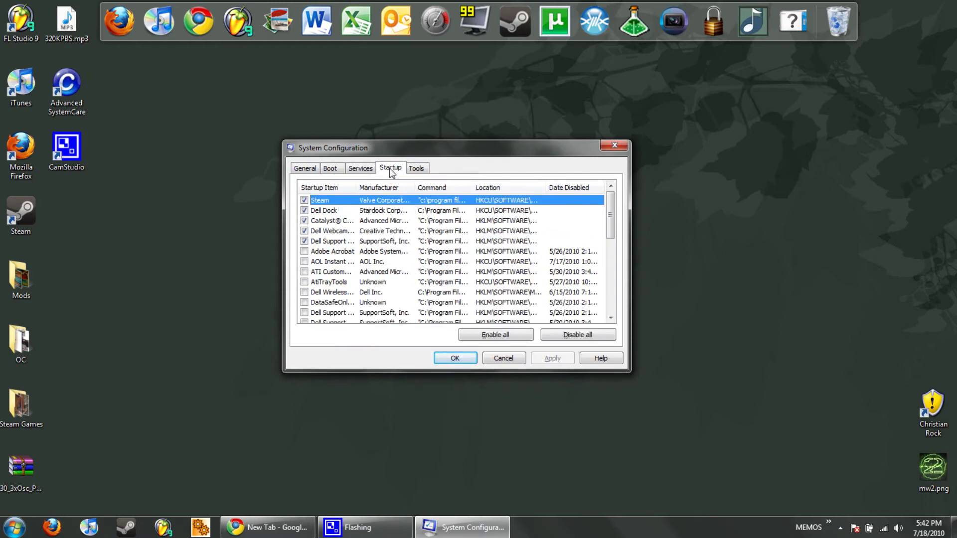
- Auto-fit the Startup Item column to show full names, then scroll through the startup items
scroll(387, 214, "down", 2)
scroll(342, 253, "down", 4)
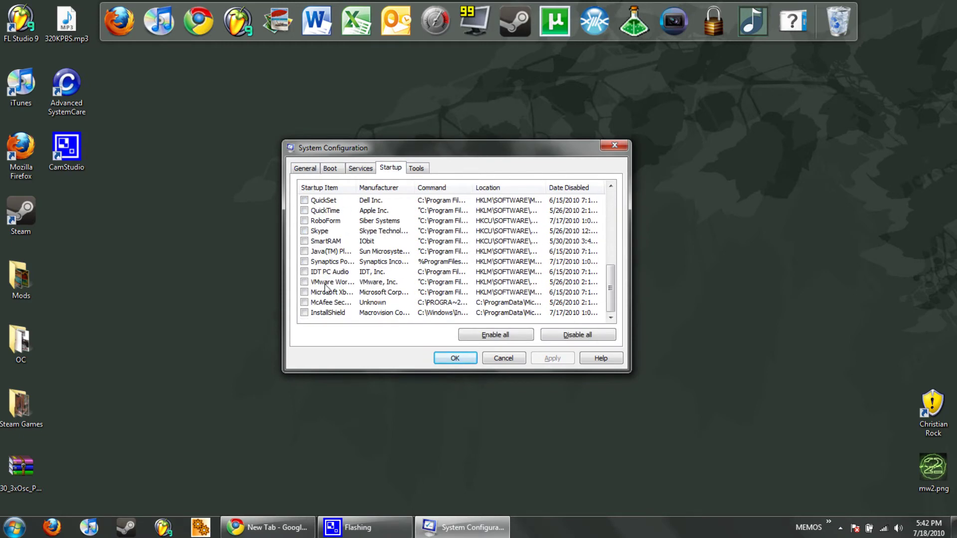
scroll(345, 257, "up", 4)
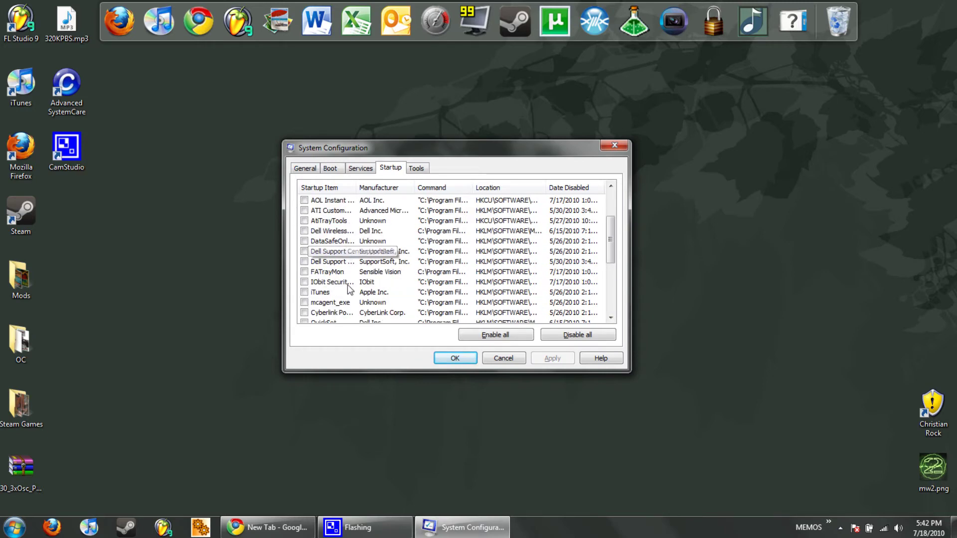
scroll(349, 289, "down", 4)
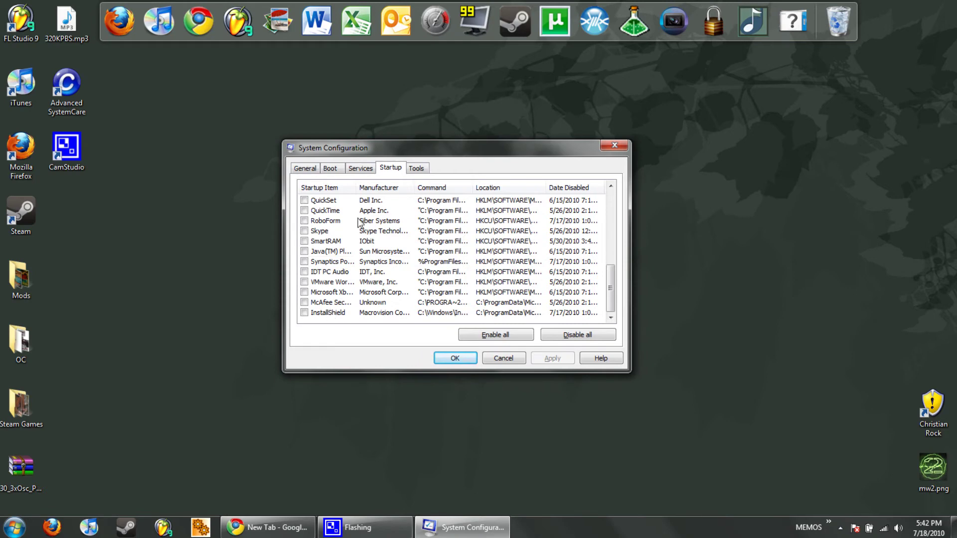
double_click(356, 187)
scroll(417, 241, "down", 1)
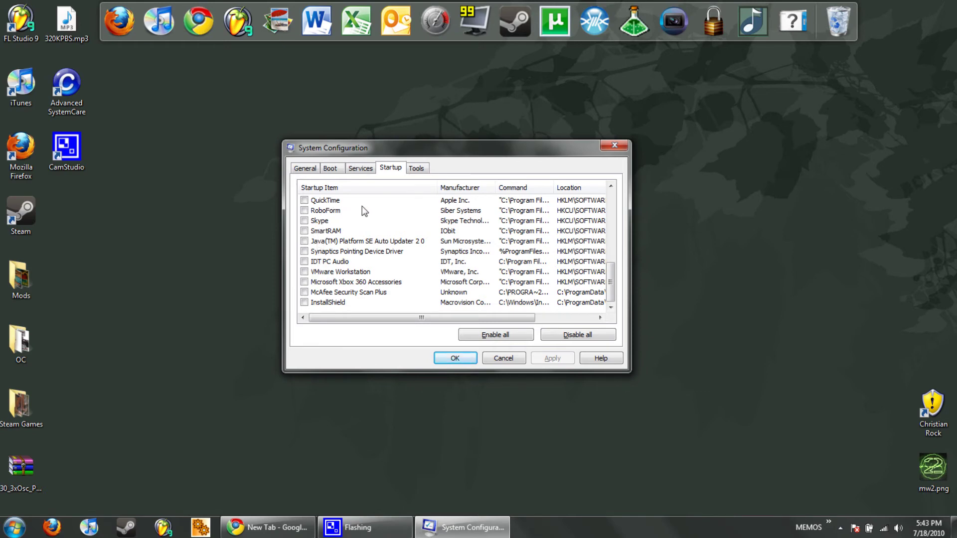
scroll(313, 219, "up", 2)
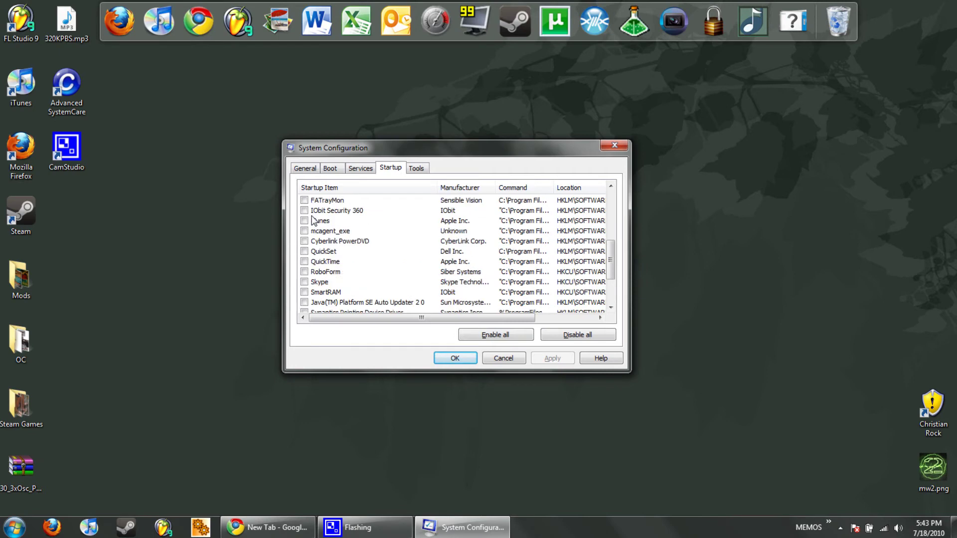
scroll(313, 219, "up", 4)
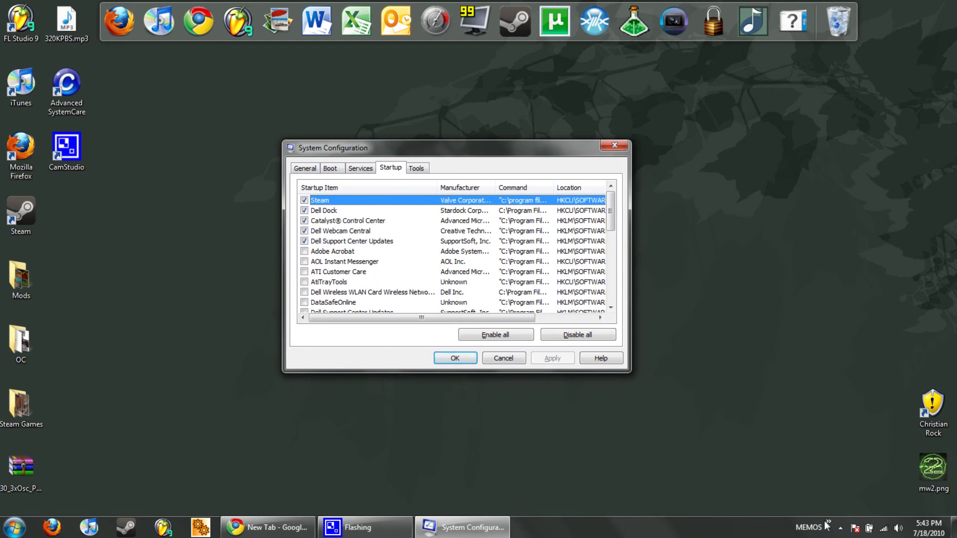
left_click(840, 528)
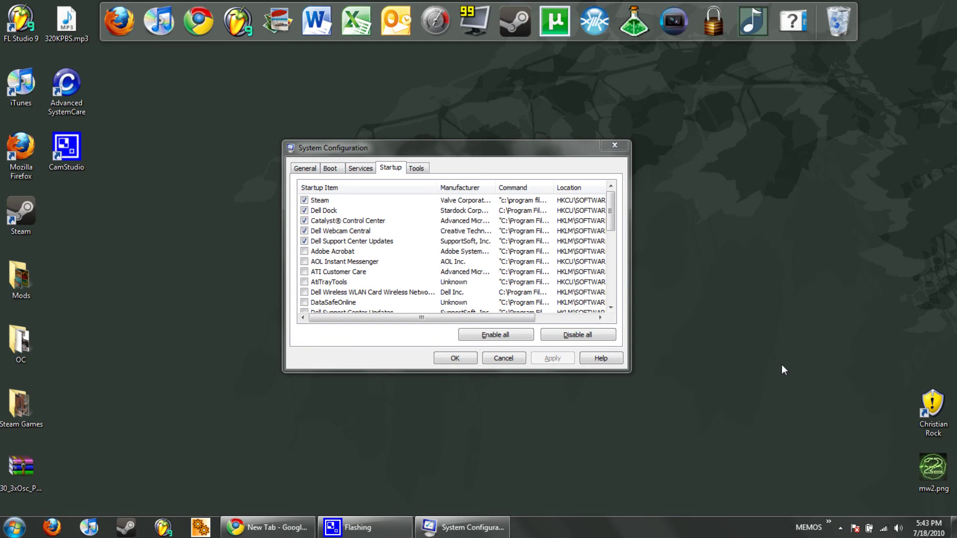
left_click(412, 172)
- Confirm Selective startup on the General tab and close System Configuration with OK
left_click(299, 172)
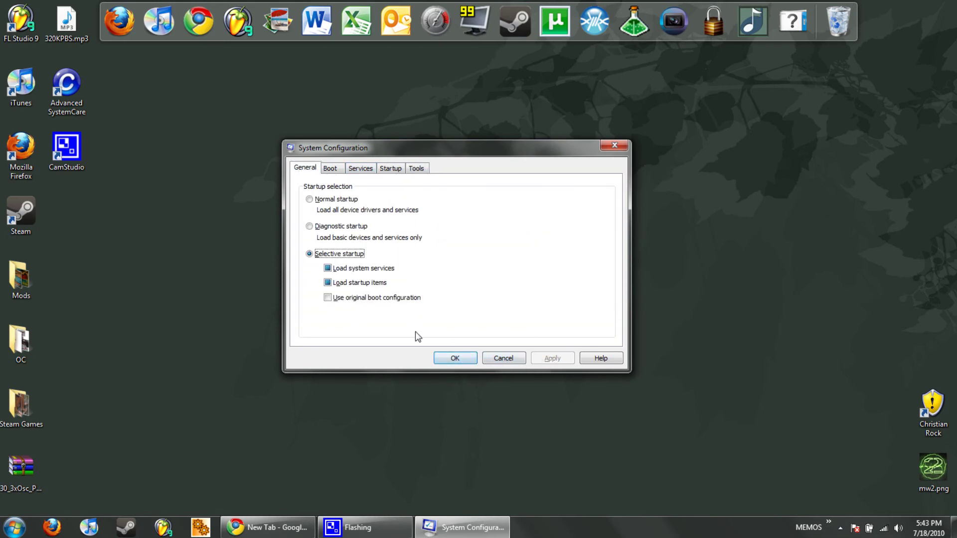
left_click(453, 358)
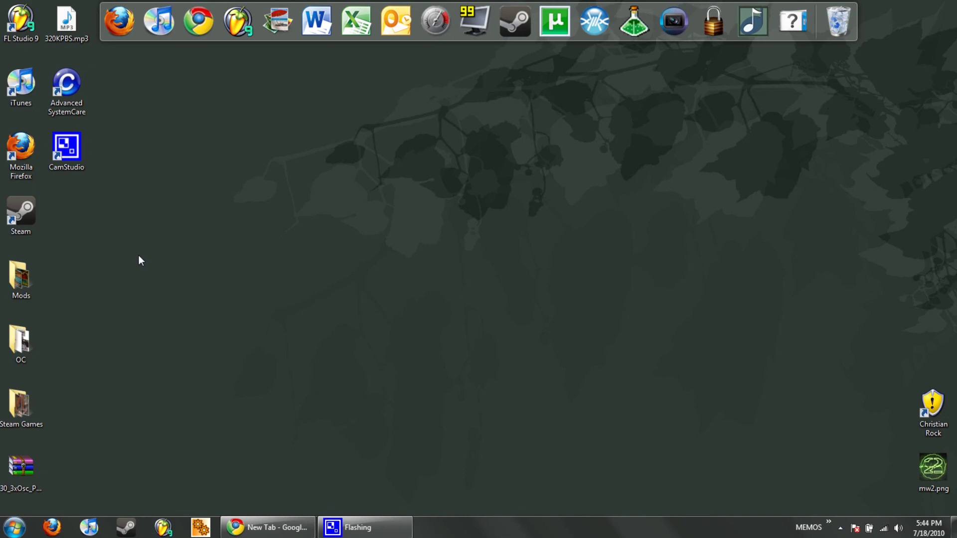
- Open Programs and Features by searching 'programs' in Control Panel
left_click(14, 527)
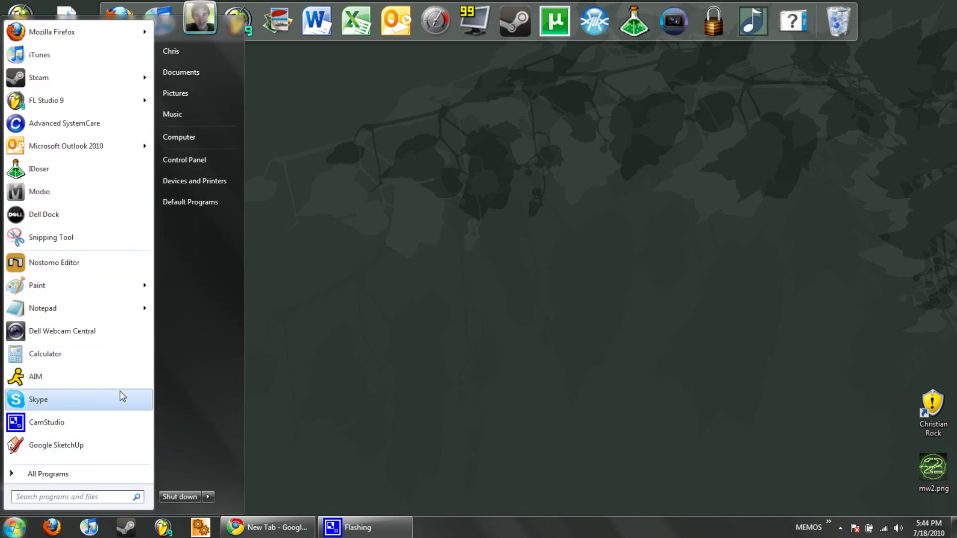
left_click(231, 160)
left_click(551, 167)
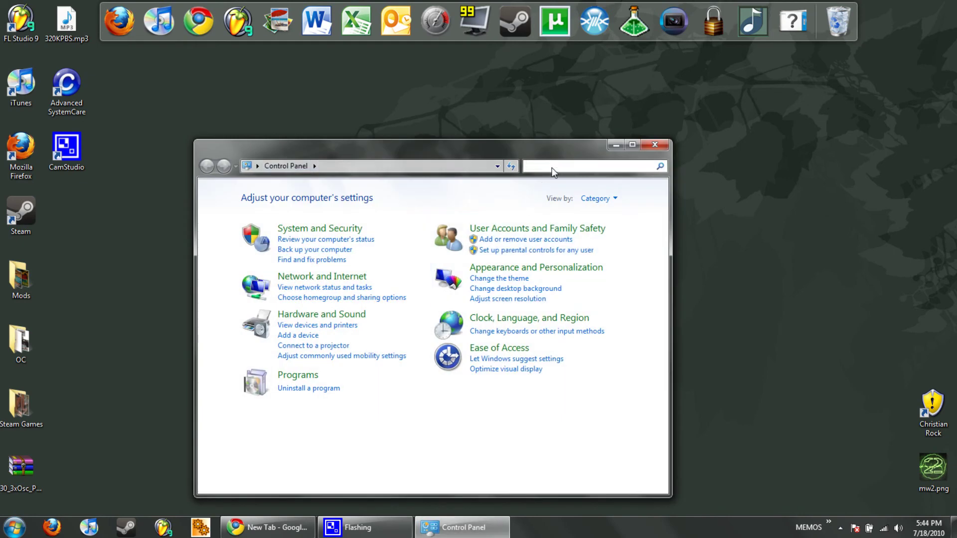
type("programs")
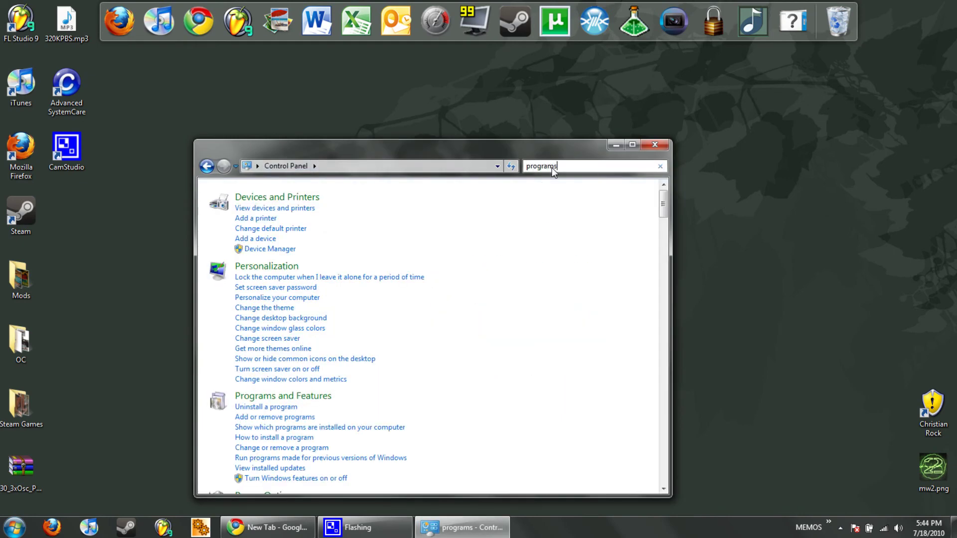
left_click(299, 199)
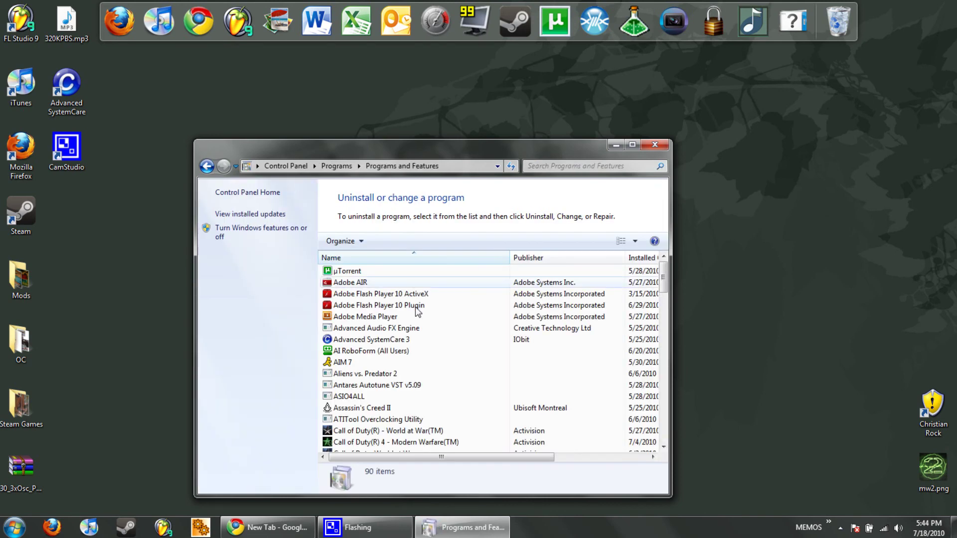
- Scroll through the 130 installed programs, move the window up and right, then close it
scroll(415, 305, "down", 6)
scroll(416, 304, "down", 15)
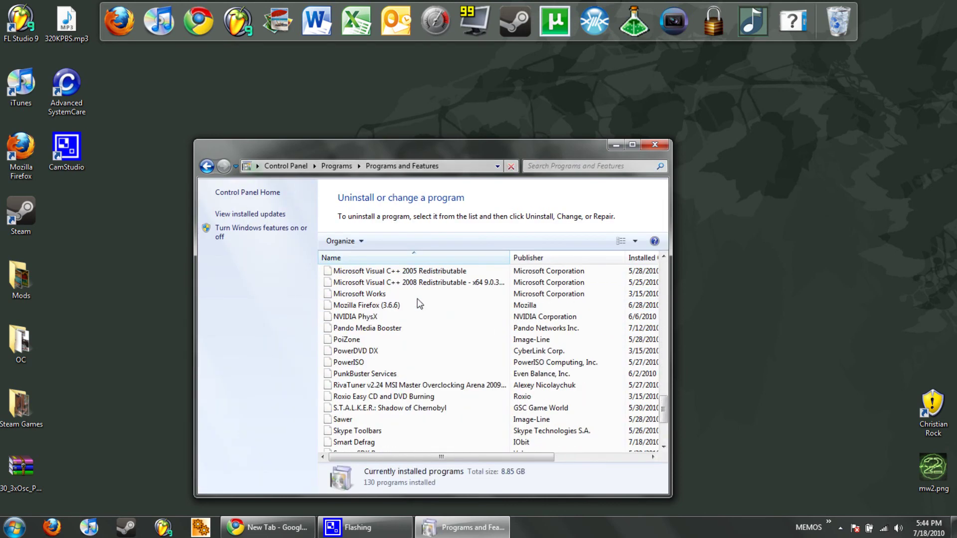
scroll(418, 297, "down", 7)
scroll(417, 294, "up", 16)
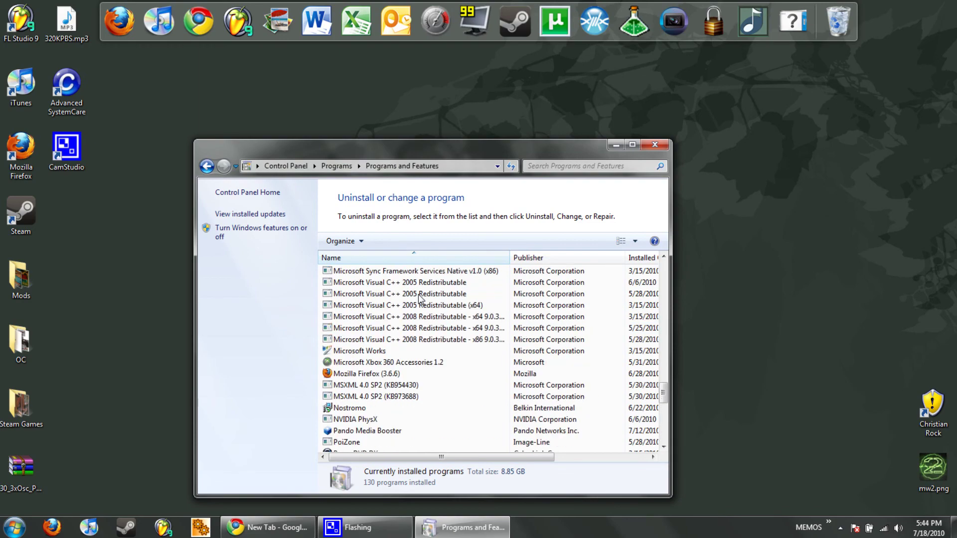
scroll(417, 296, "up", 16)
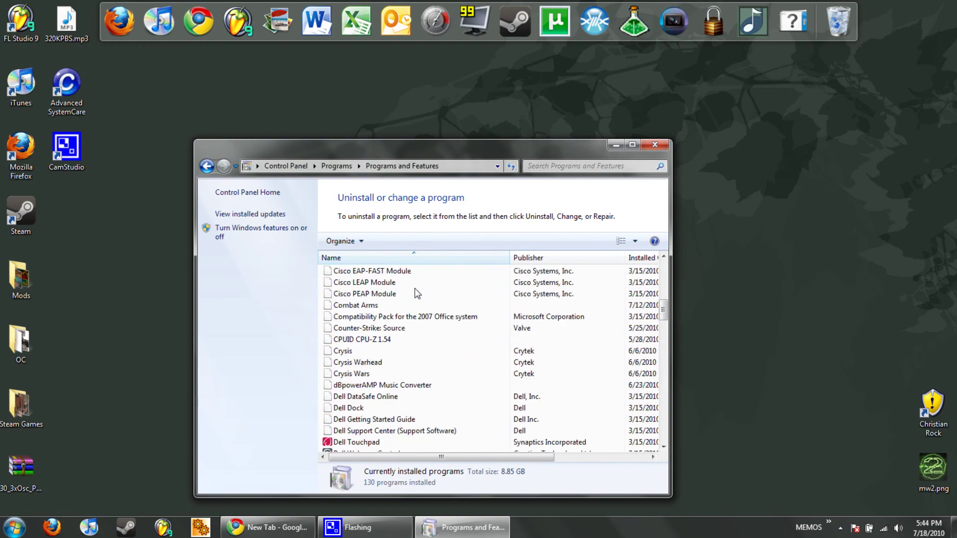
scroll(415, 289, "up", 5)
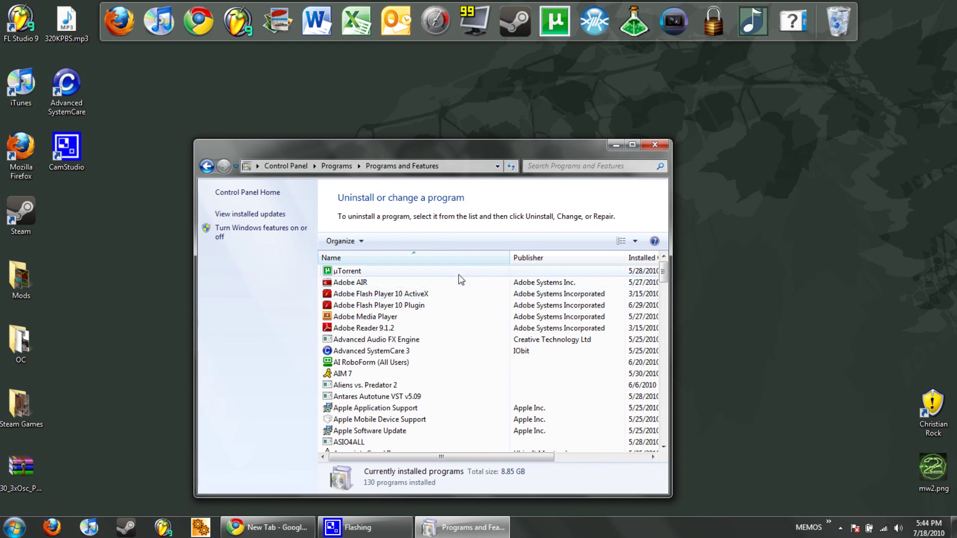
left_click_drag(431, 152, 480, 124)
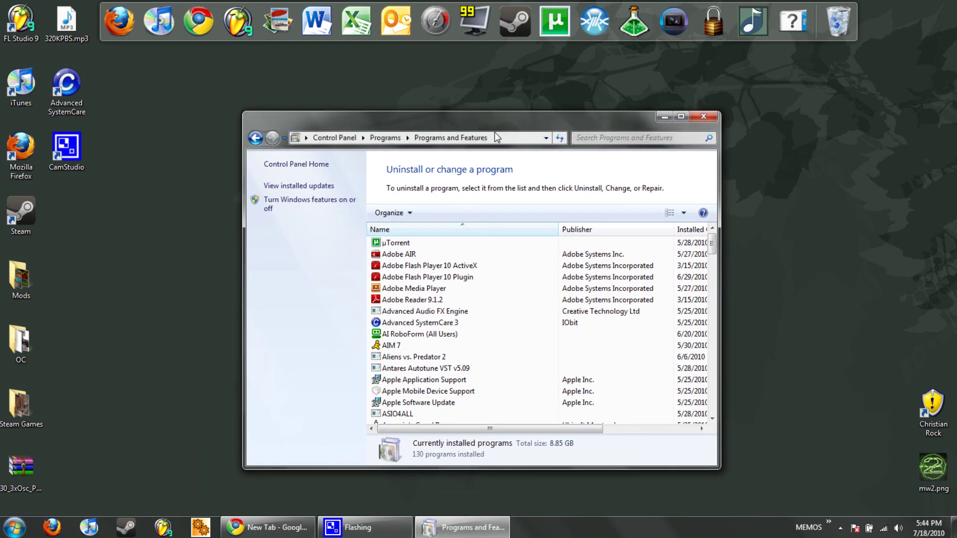
left_click(704, 117)
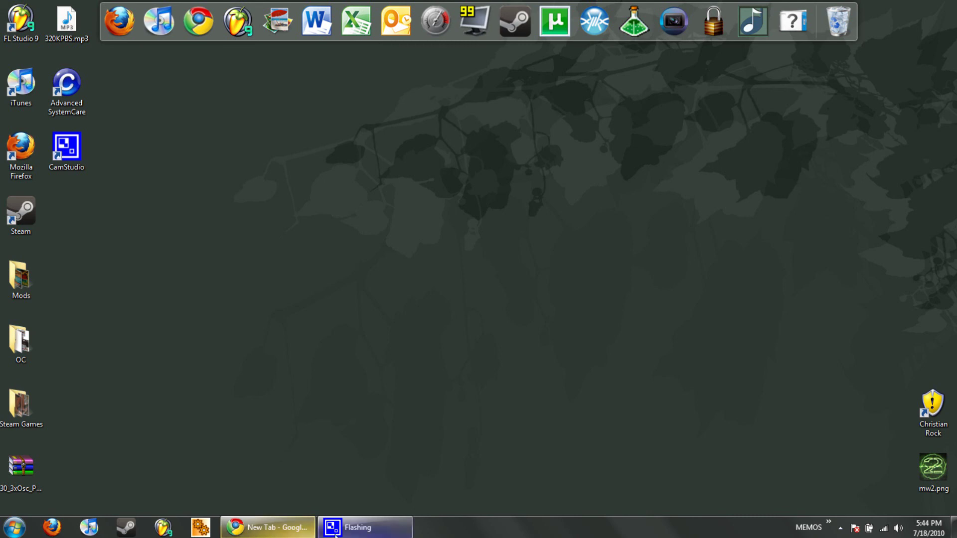
- Bring up the taskbar preview of the Flashing window
mouse_move(341, 534)
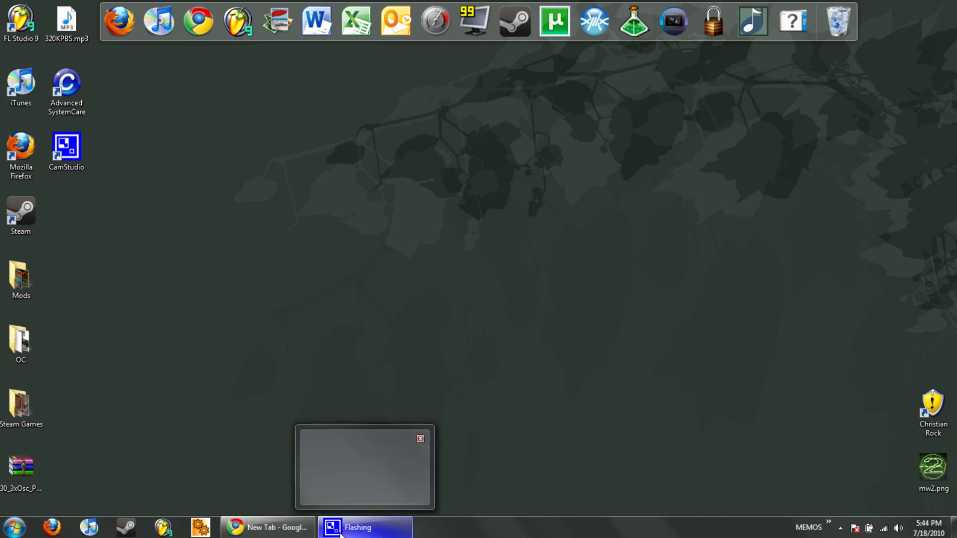